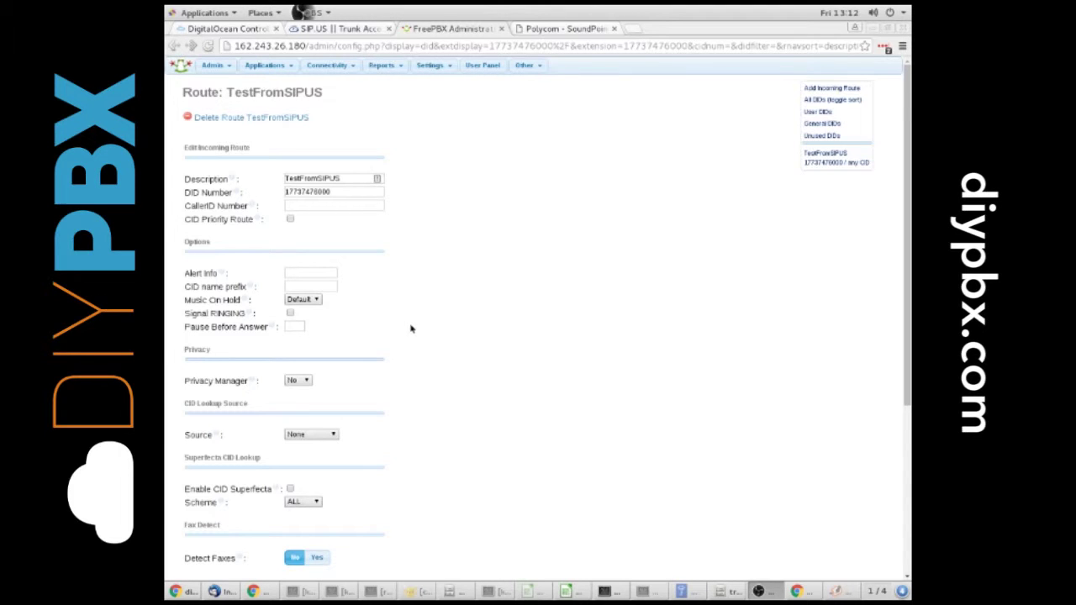
# Step: Start adding a new queue with the number 777 and the name LukcyQueue
pyautogui.click(266, 65)
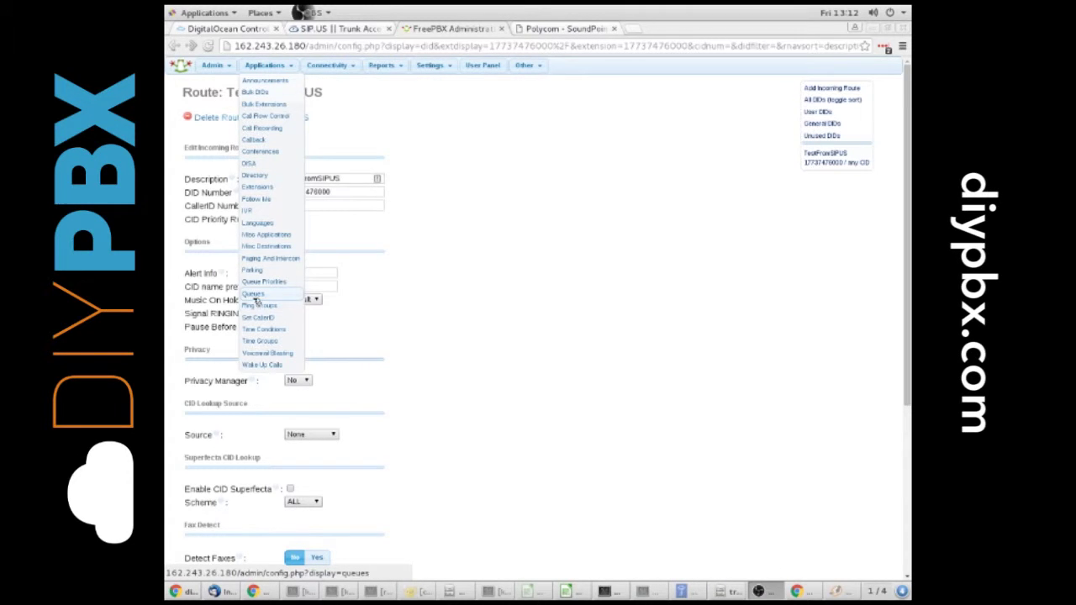
pyautogui.click(256, 296)
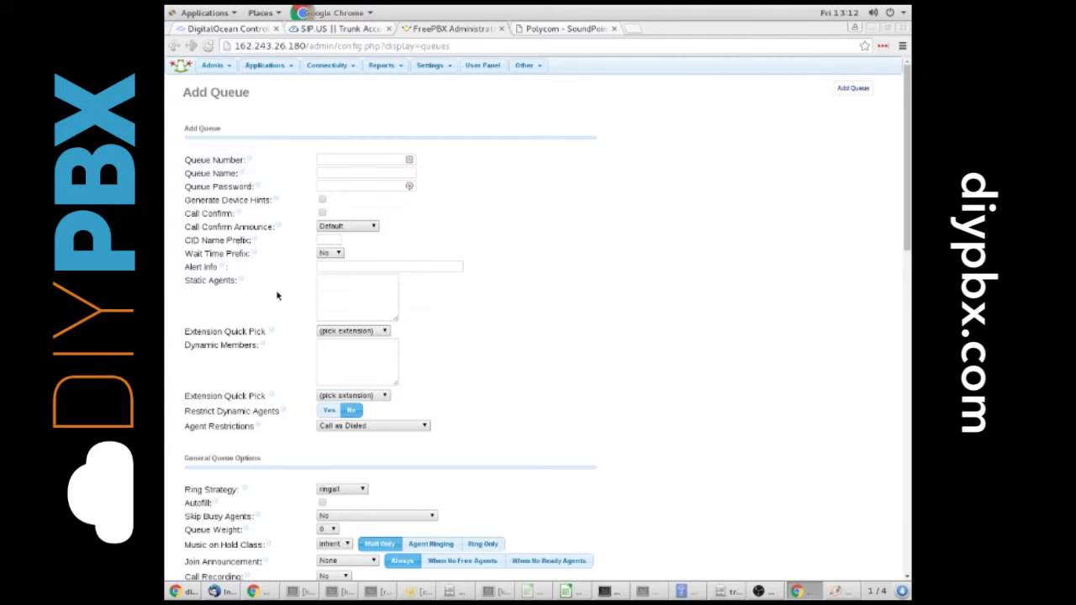
pyautogui.click(331, 159)
pyautogui.write('777')
pyautogui.click(340, 170)
pyautogui.write('LukcyQueue')
# Step: Examine the Static Agents and Dynamic Members settings of the new queue
pyautogui.moveTo(259, 188)
pyautogui.moveTo(245, 282)
pyautogui.click(354, 290)
pyautogui.moveTo(186, 279); pyautogui.dragTo(294, 290)
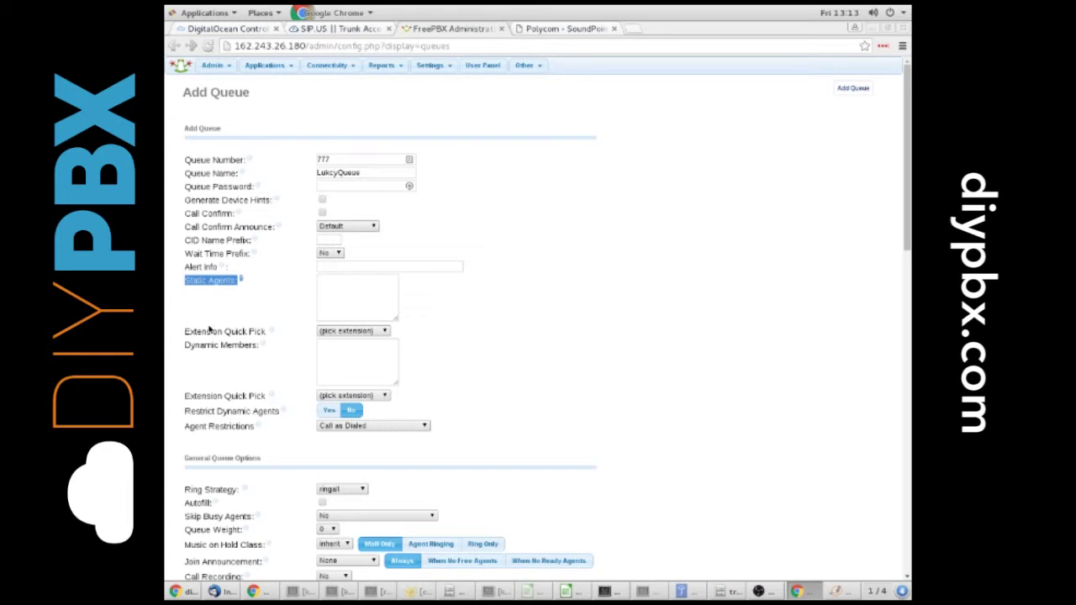
pyautogui.moveTo(185, 344); pyautogui.dragTo(257, 347)
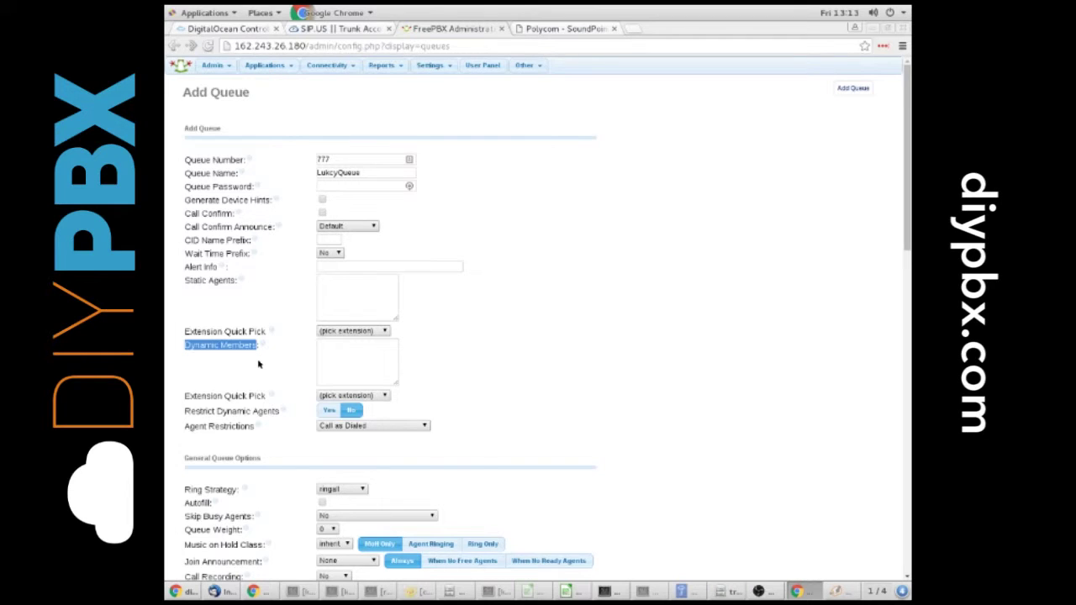
pyautogui.click(328, 403)
pyautogui.click(336, 415)
pyautogui.moveTo(341, 354); pyautogui.dragTo(303, 353)
pyautogui.press('BackSpace')
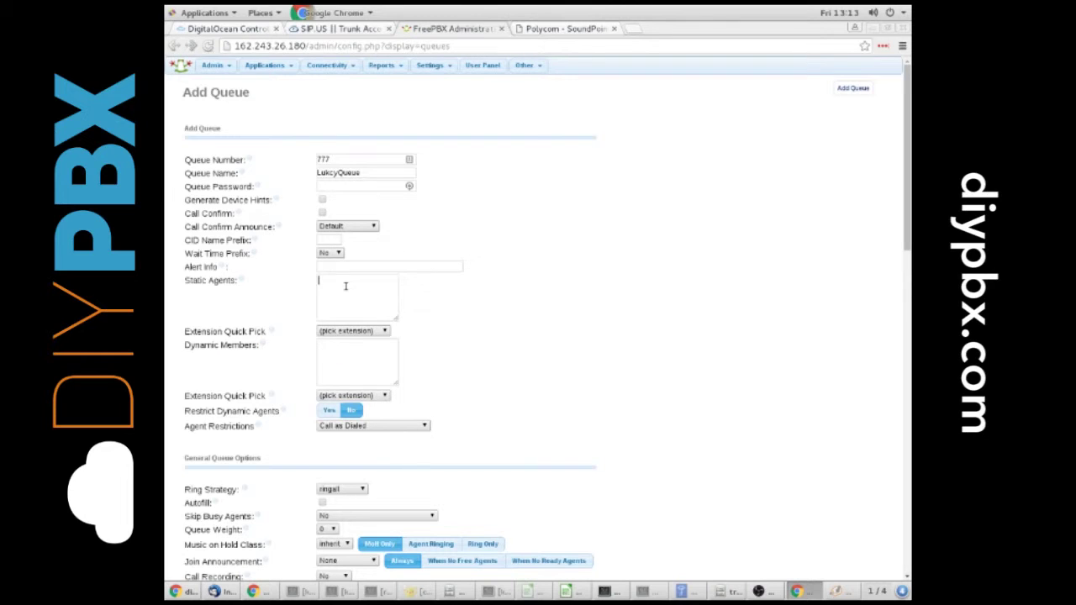
# Step: Add extensions 100 and 101 as static agents of the queue and remove the blank first line
pyautogui.click(348, 332)
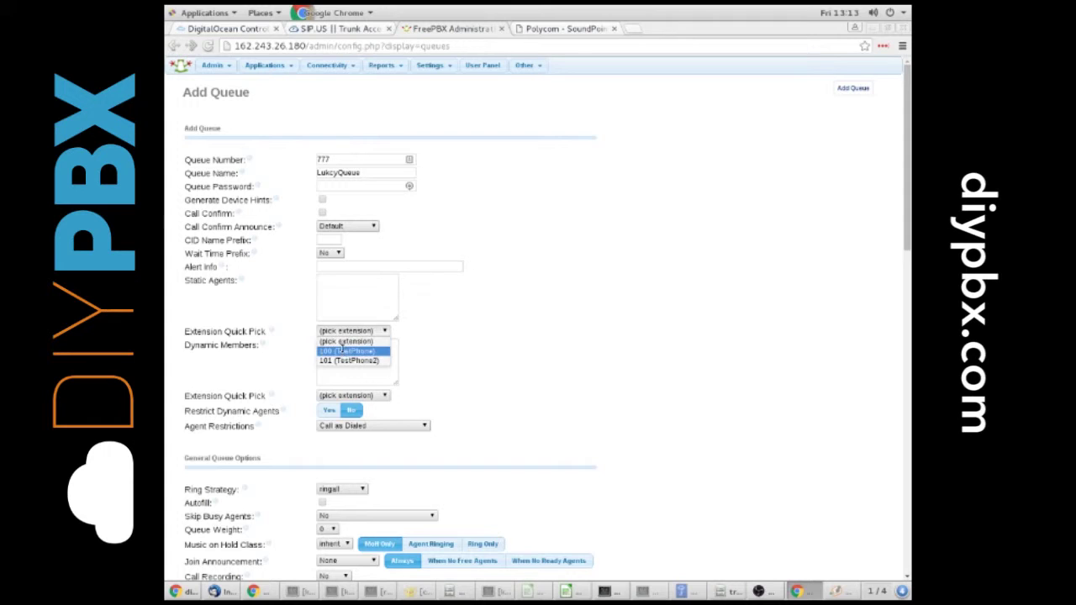
pyautogui.click(346, 350)
pyautogui.click(344, 332)
pyautogui.click(347, 359)
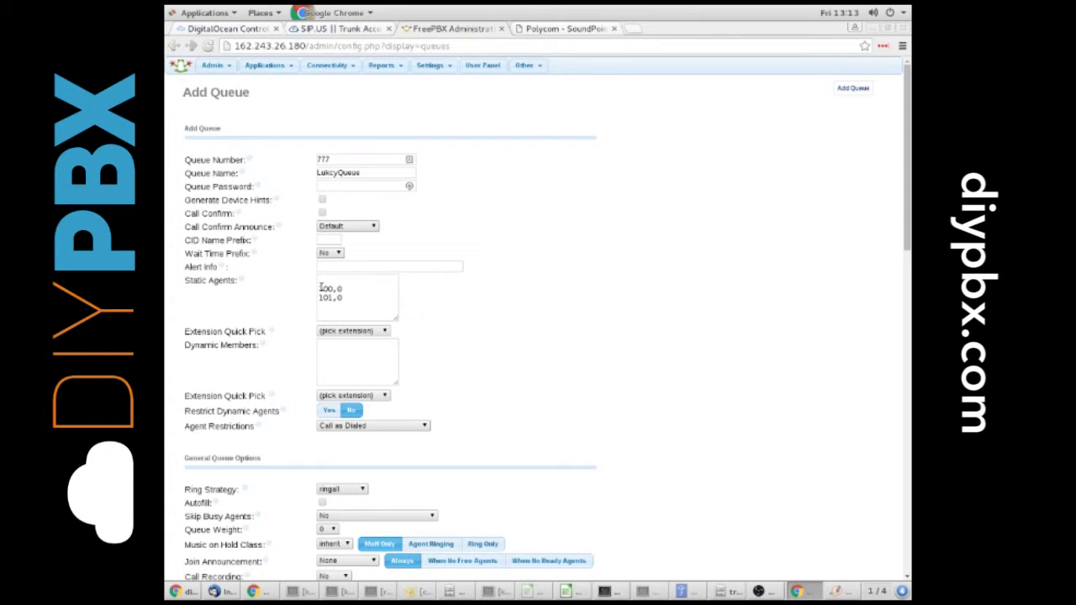
pyautogui.click(321, 279)
pyautogui.press('Delete')
# Step: Keep the ringall ring strategy, enable Autofill and set Skip Busy Agents to Yes in the general queue options
pyautogui.scroll(-2, 324, 465)
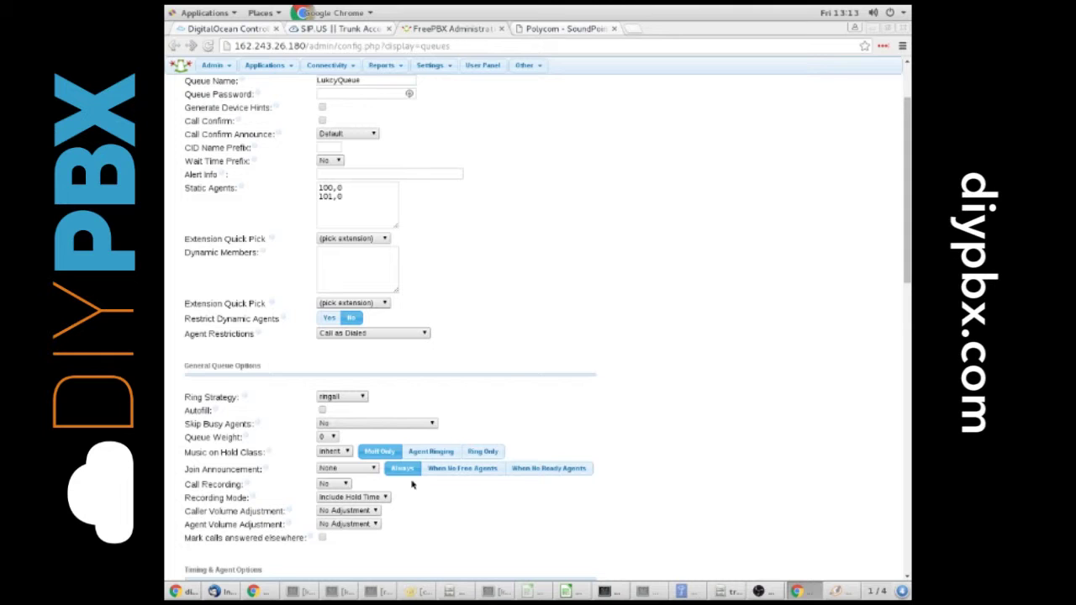
pyautogui.scroll(-1, 286, 437)
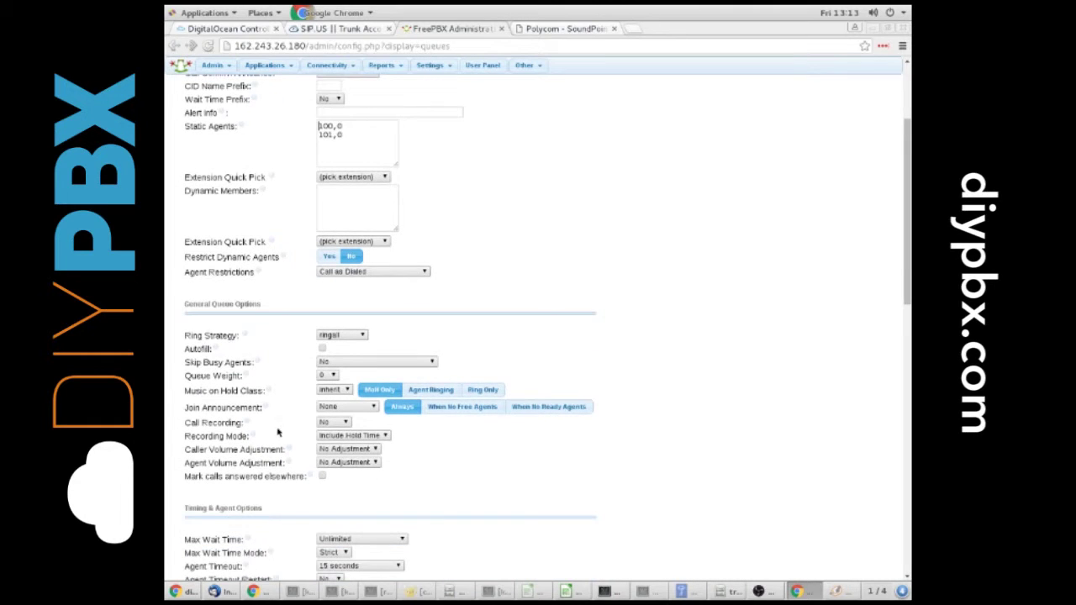
pyautogui.click(356, 337)
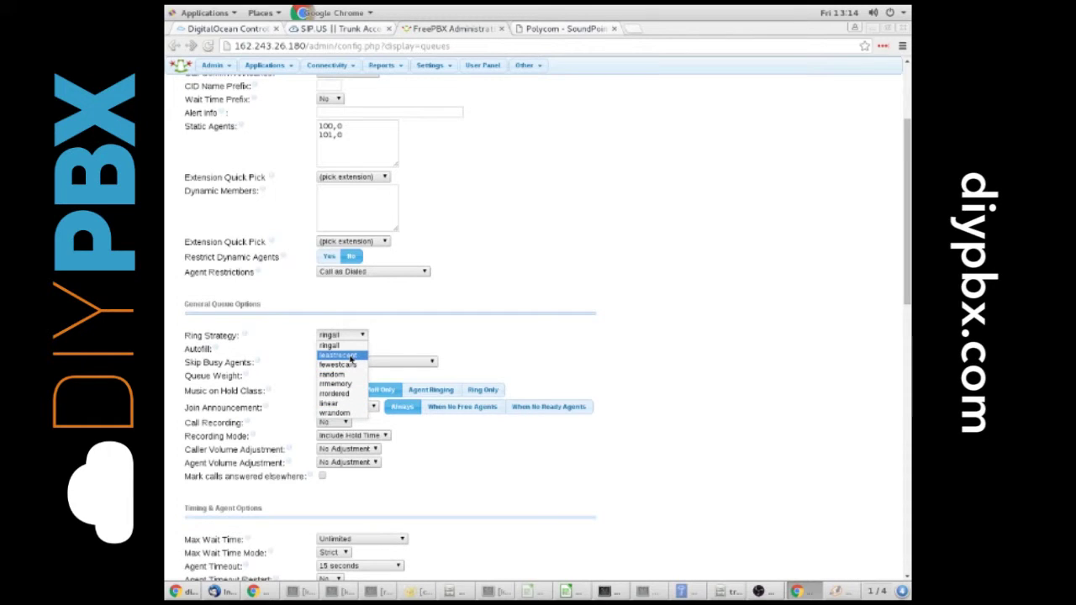
pyautogui.click(514, 338)
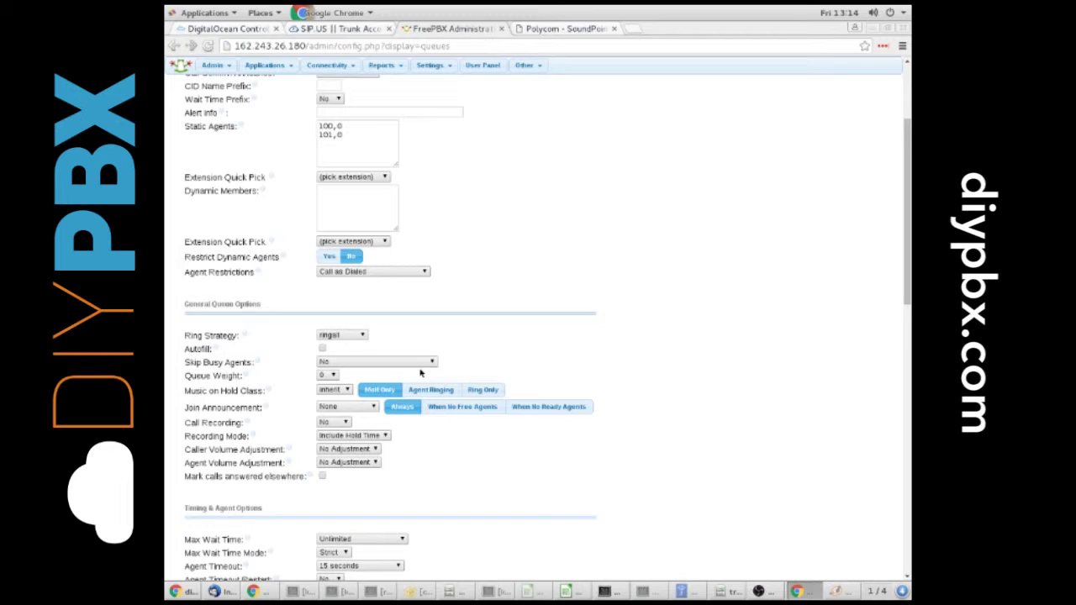
pyautogui.click(322, 349)
pyautogui.click(322, 349)
pyautogui.click(339, 363)
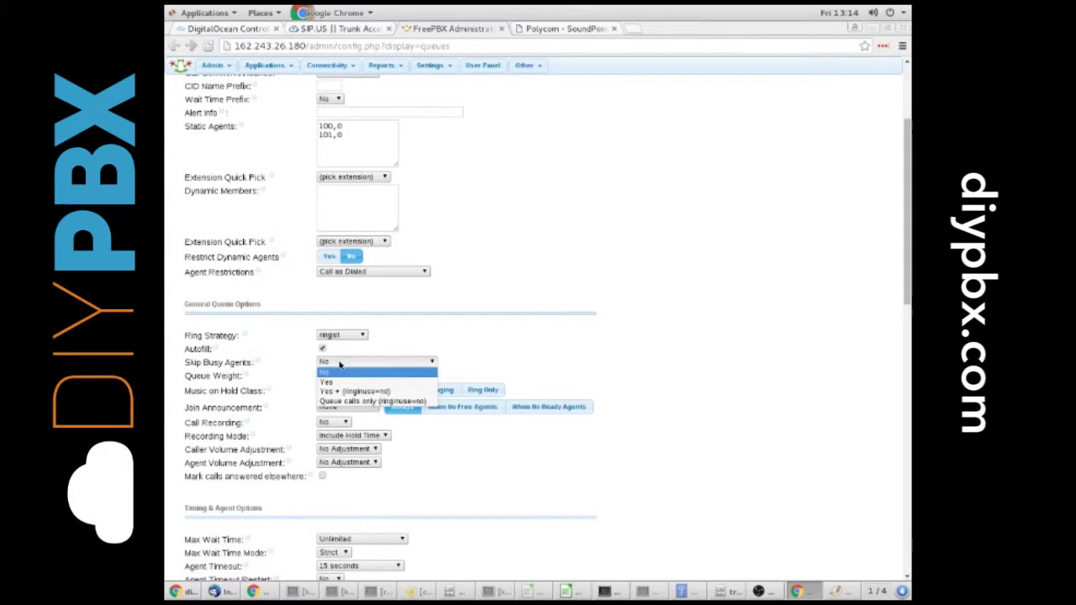
pyautogui.click(334, 380)
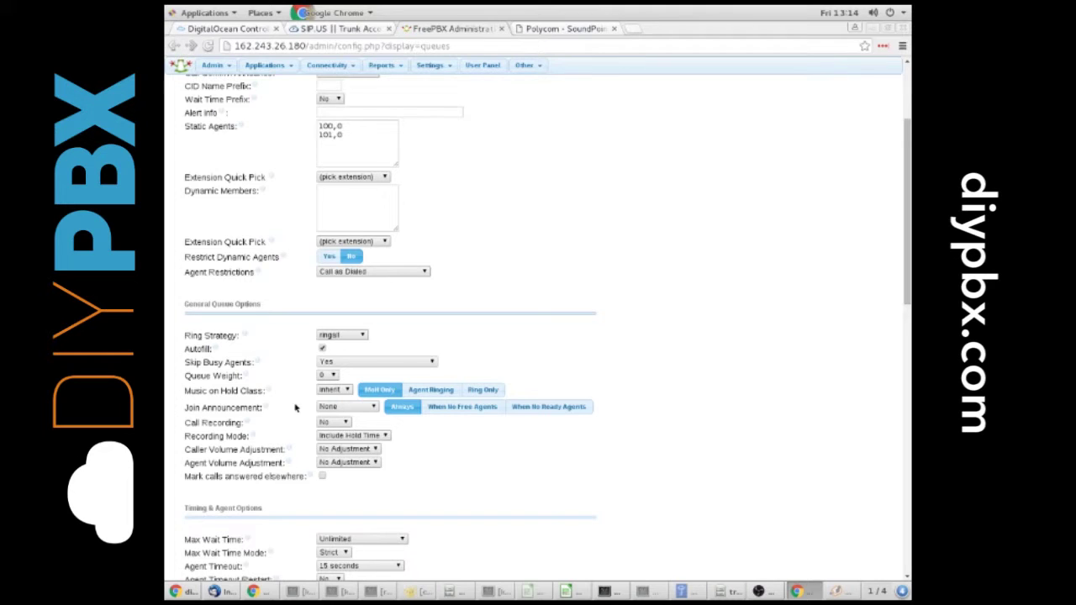
# Step: Leave the maximum wait time at Unlimited and set Join Empty to No in the capacity options
pyautogui.scroll(-1, 280, 431)
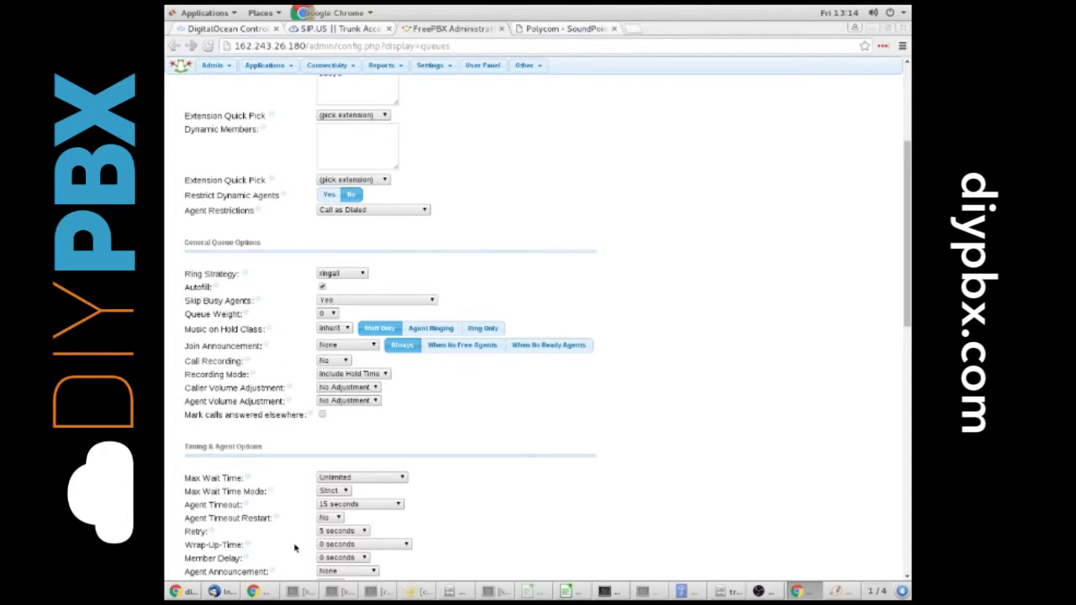
pyautogui.scroll(-2, 296, 546)
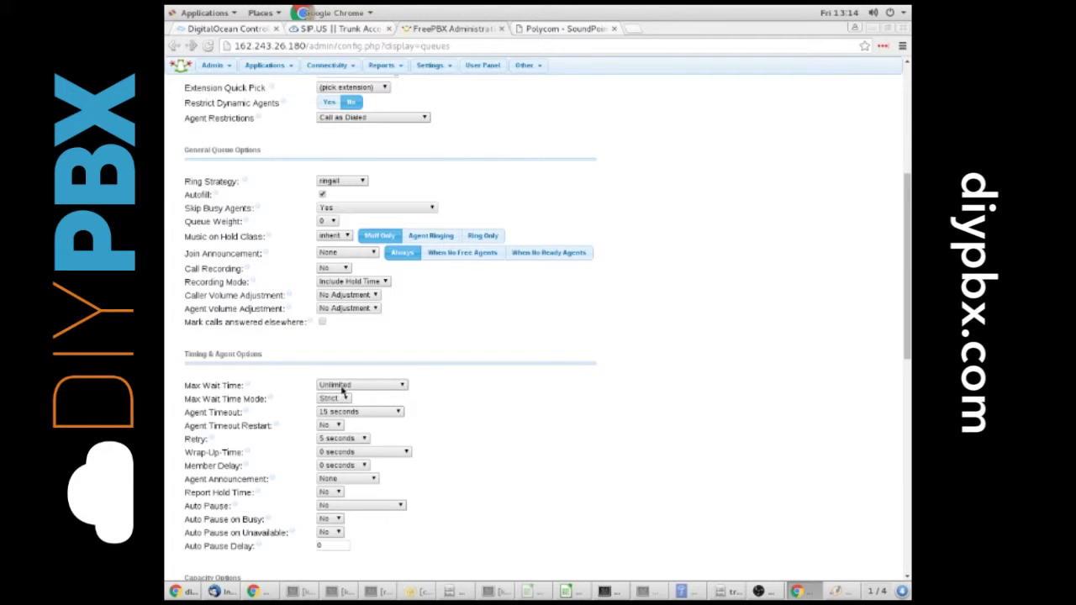
pyautogui.click(342, 386)
pyautogui.click(492, 393)
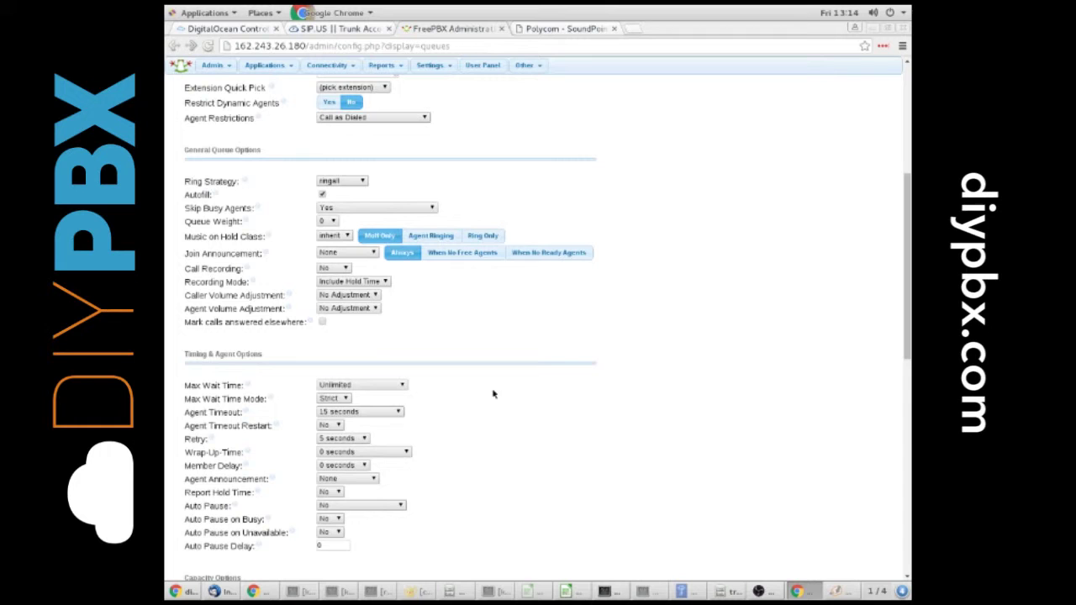
pyautogui.scroll(-1, 318, 458)
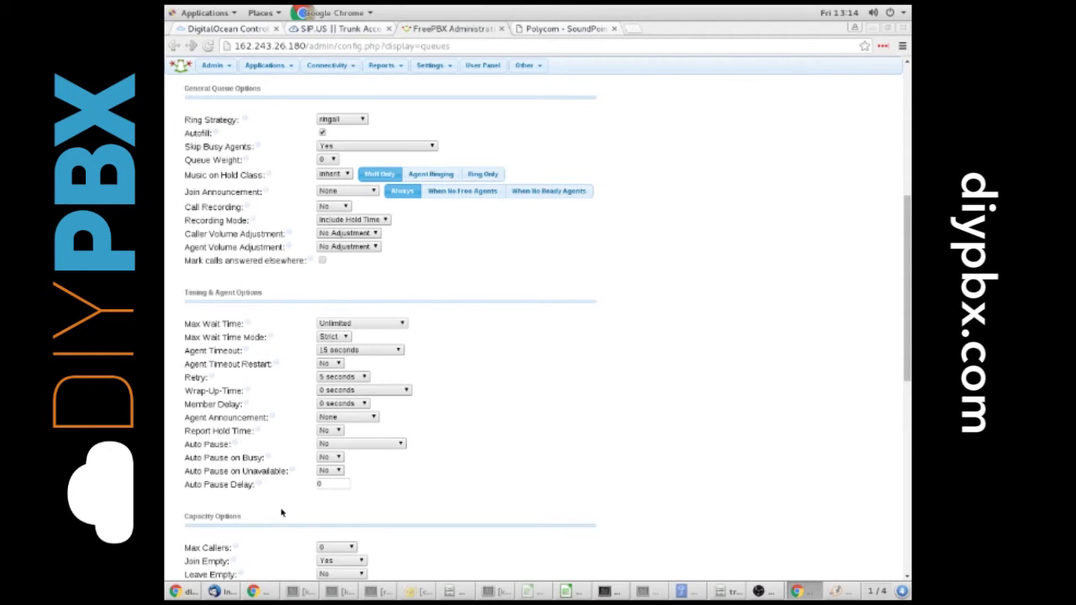
pyautogui.scroll(-1, 282, 512)
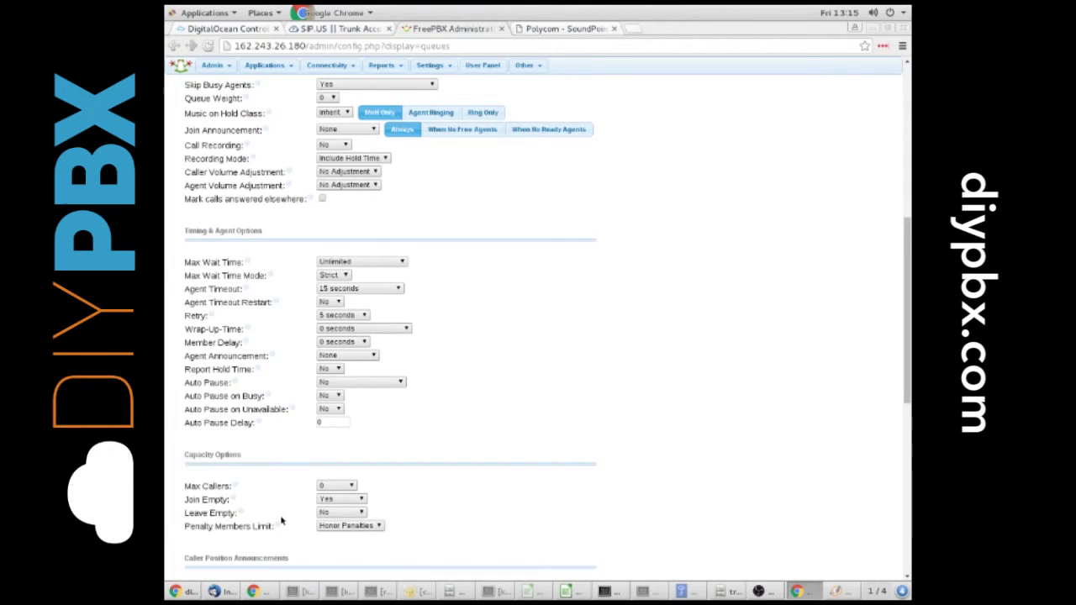
pyautogui.scroll(-2, 283, 521)
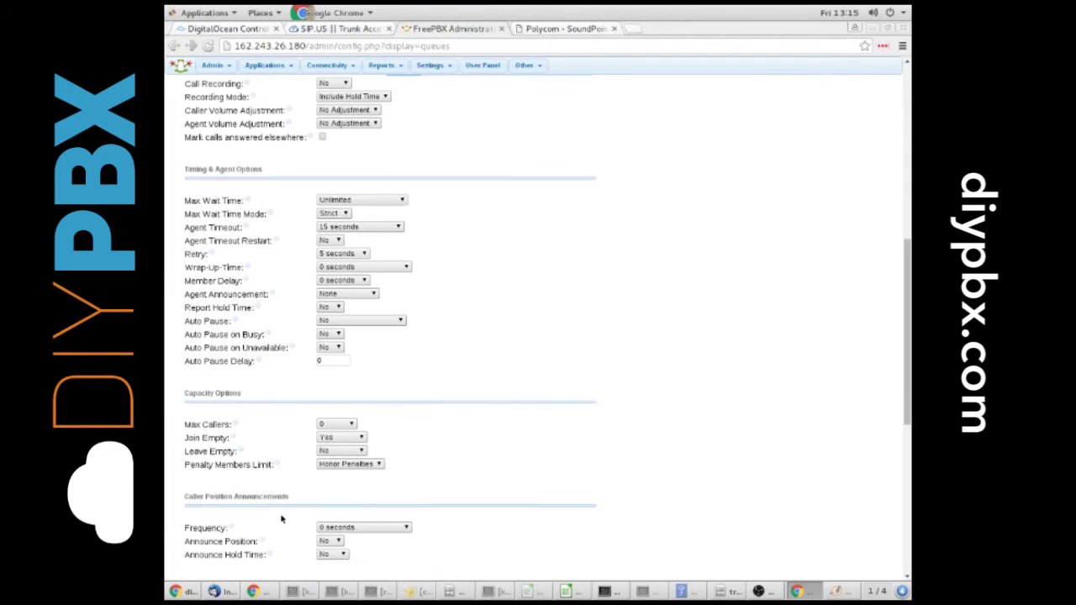
pyautogui.click(348, 440)
pyautogui.click(335, 458)
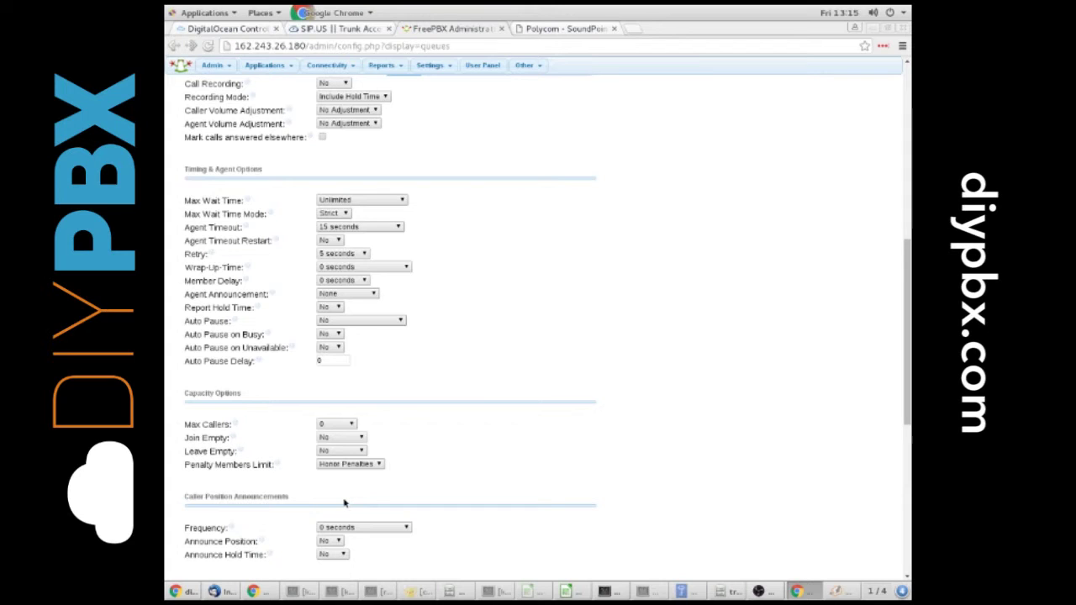
# Step: Set the queue's fail over destination to Voicemail for <100> TestPhone (busy)
pyautogui.scroll(-1, 344, 503)
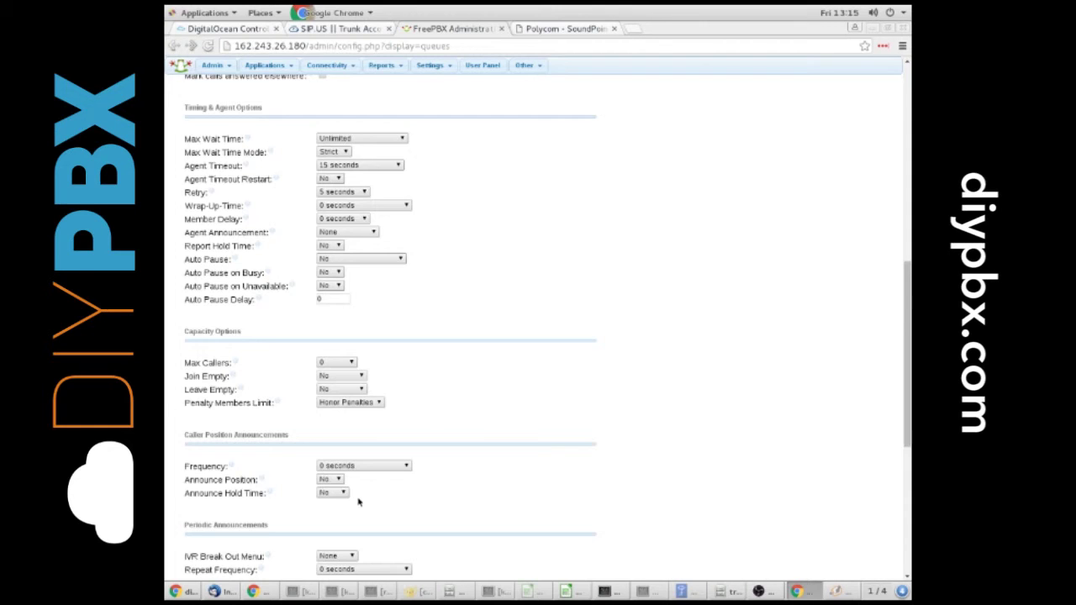
pyautogui.scroll(-1, 358, 502)
pyautogui.scroll(-1, 358, 502)
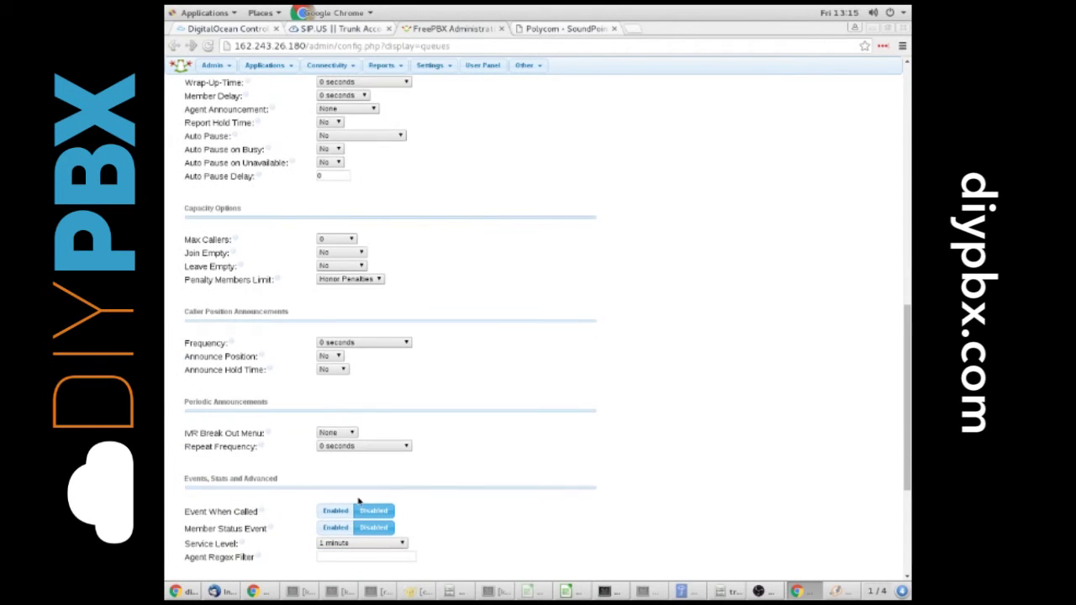
pyautogui.scroll(-1, 239, 470)
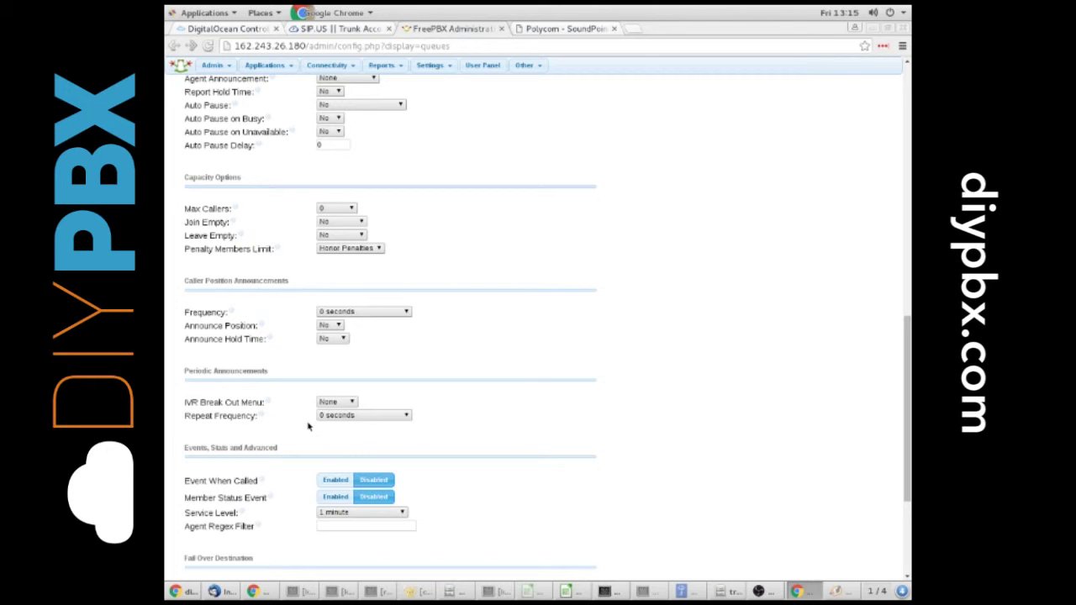
pyautogui.scroll(-3, 287, 463)
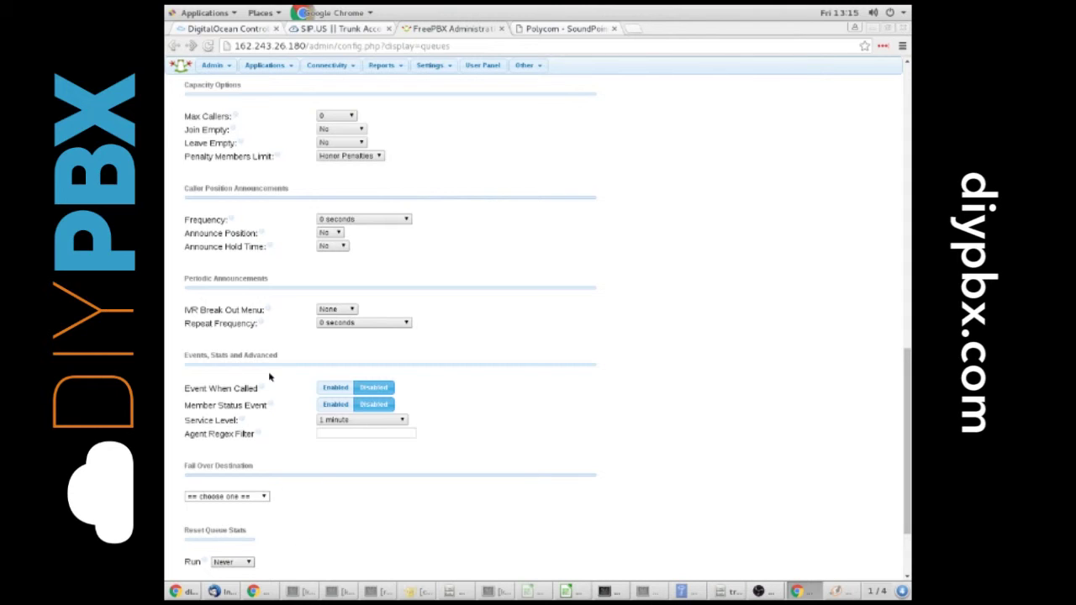
pyautogui.scroll(-1, 282, 502)
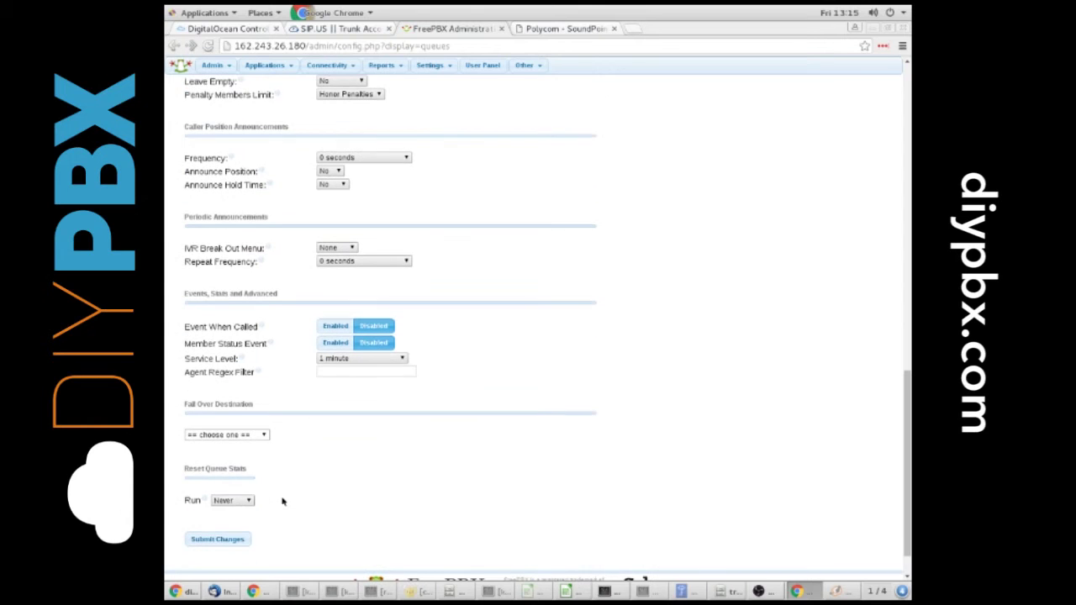
pyautogui.click(243, 435)
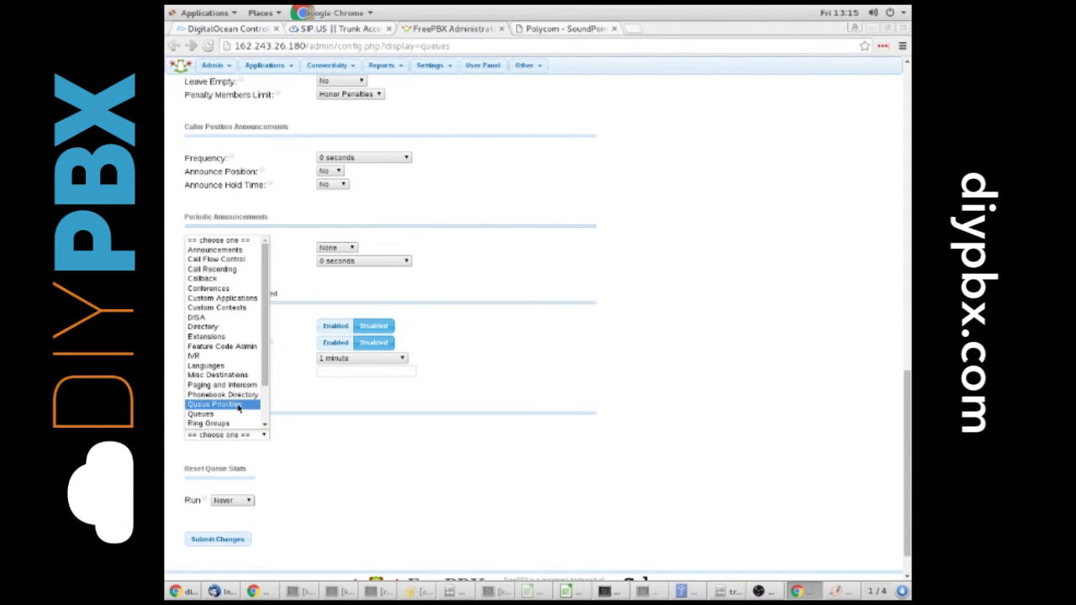
pyautogui.scroll(-2, 240, 407)
pyautogui.click(214, 412)
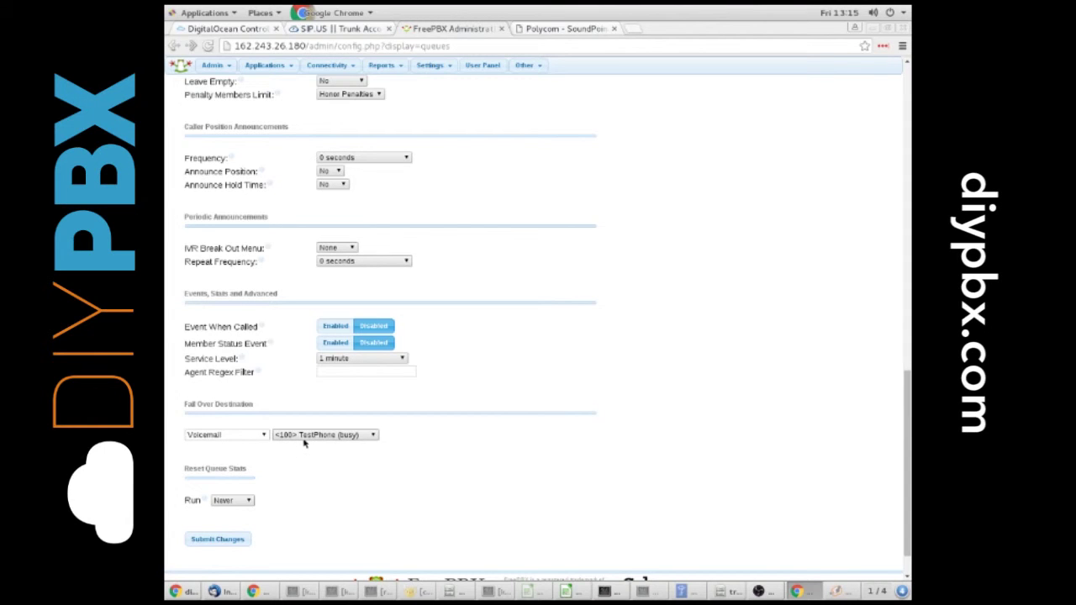
pyautogui.click(304, 438)
pyautogui.click(307, 446)
# Step: Review the queue settings, submit the new queue and apply the configuration
pyautogui.scroll(10, 318, 475)
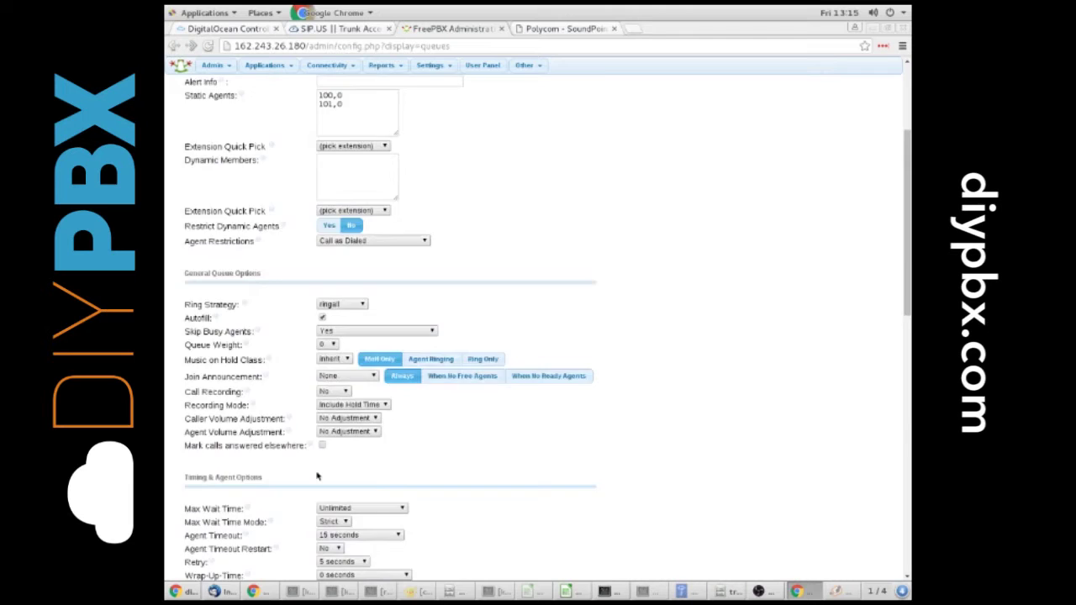
pyautogui.scroll(1, 320, 473)
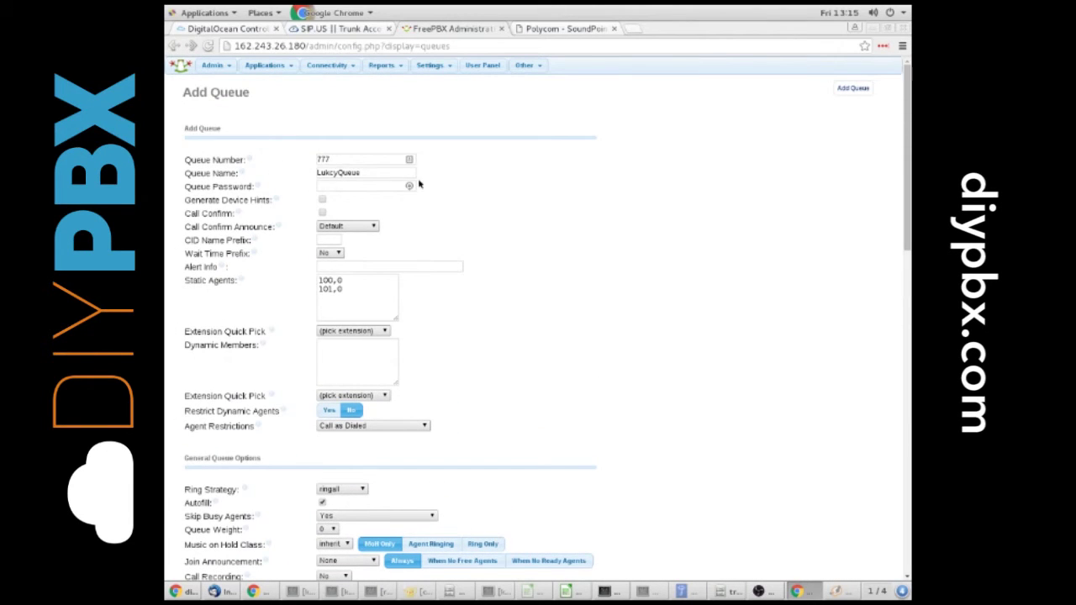
pyautogui.scroll(-4, 314, 384)
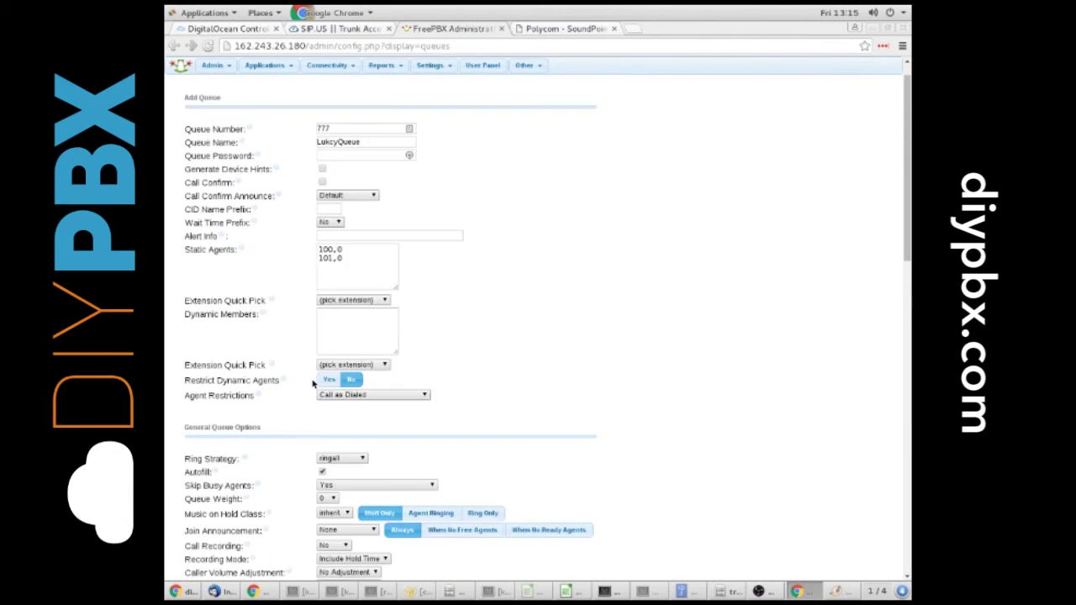
pyautogui.scroll(-1, 306, 384)
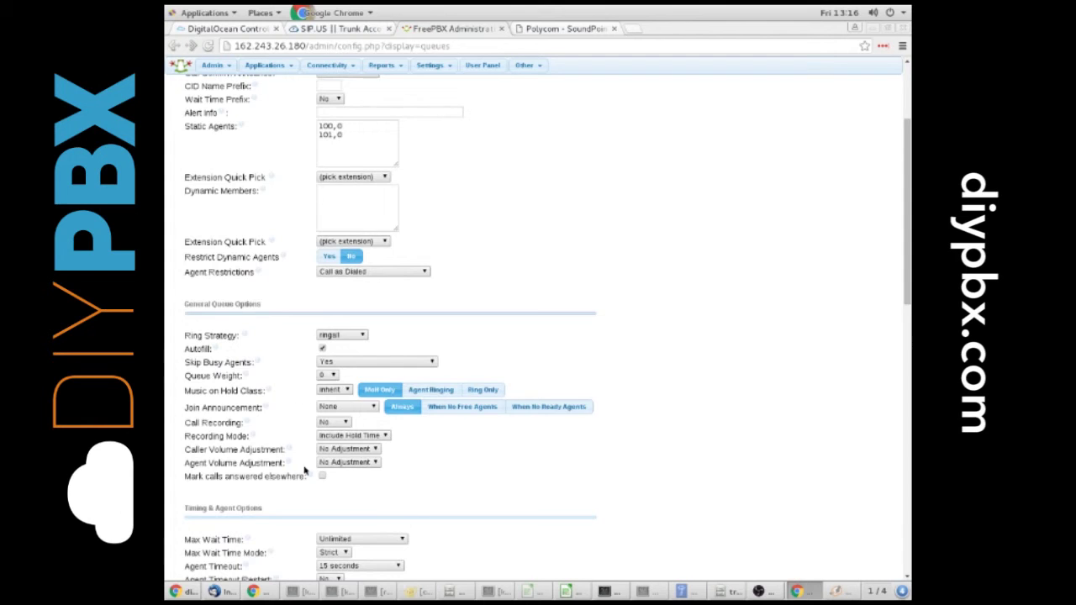
pyautogui.scroll(-8, 305, 471)
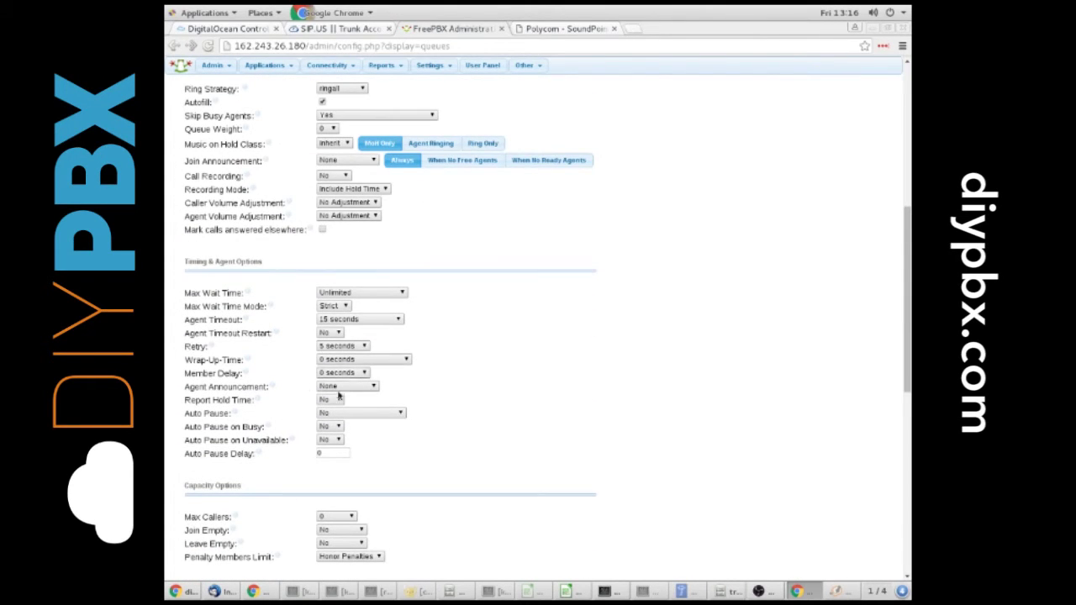
pyautogui.scroll(-16, 339, 395)
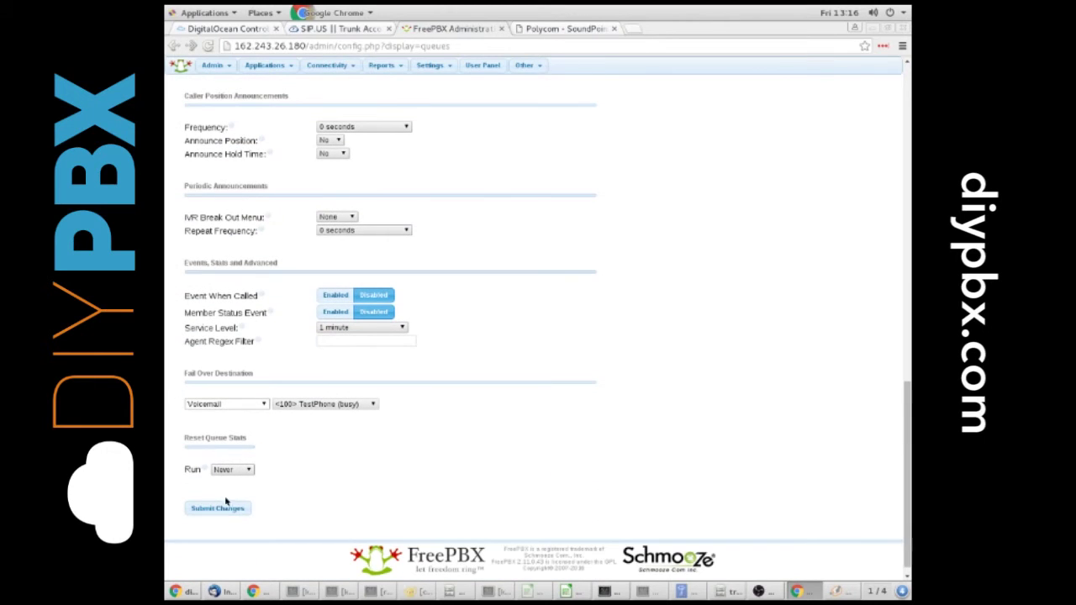
pyautogui.click(217, 508)
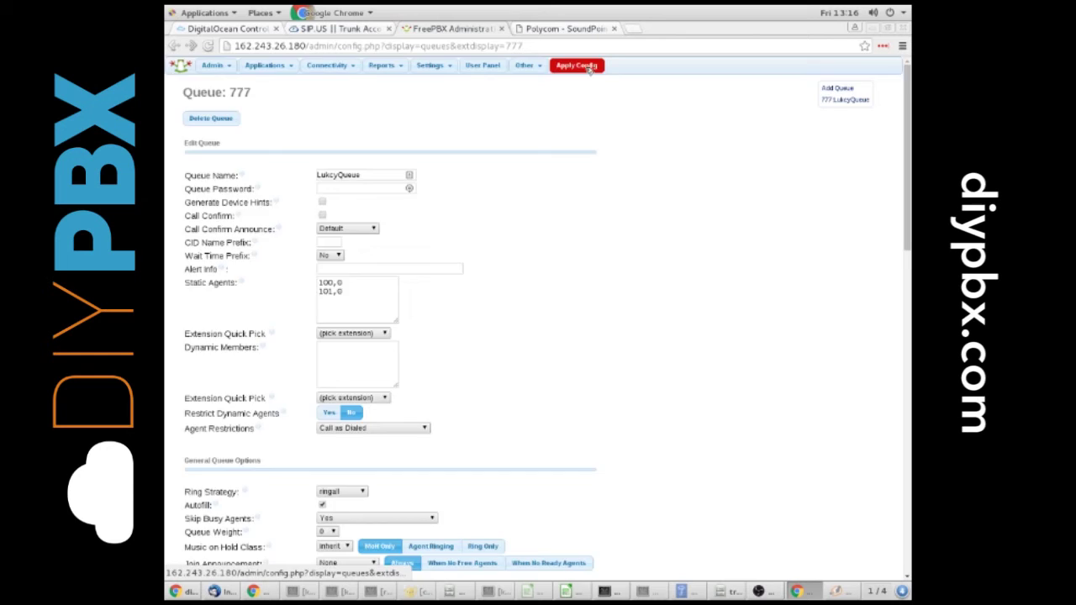
pyautogui.click(577, 66)
# Step: Go to the IVR application and open the existing TestIVR for editing
pyautogui.moveTo(363, 74)
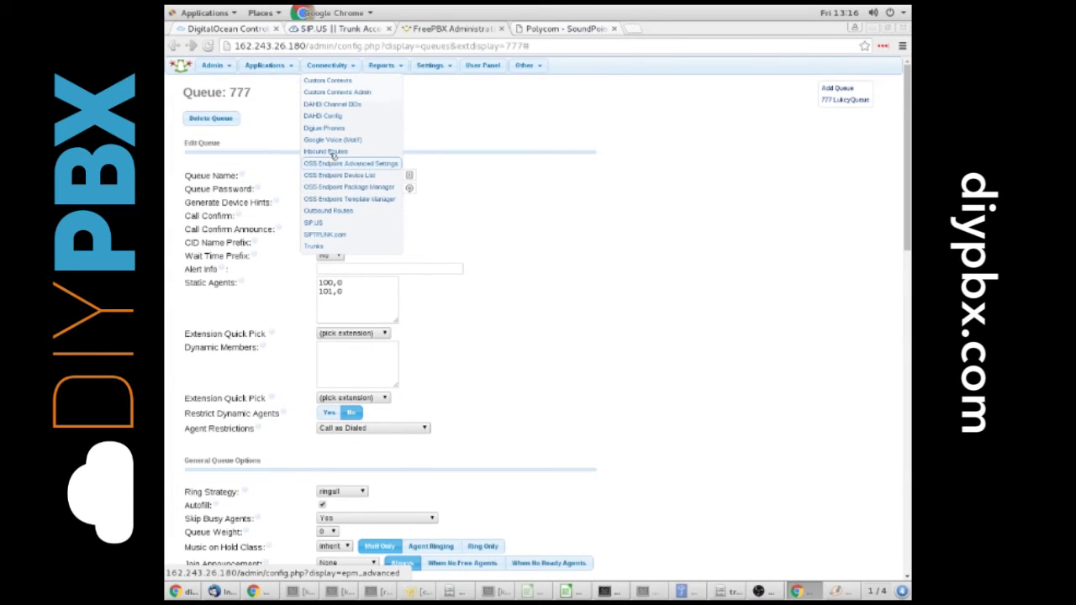
pyautogui.moveTo(273, 86)
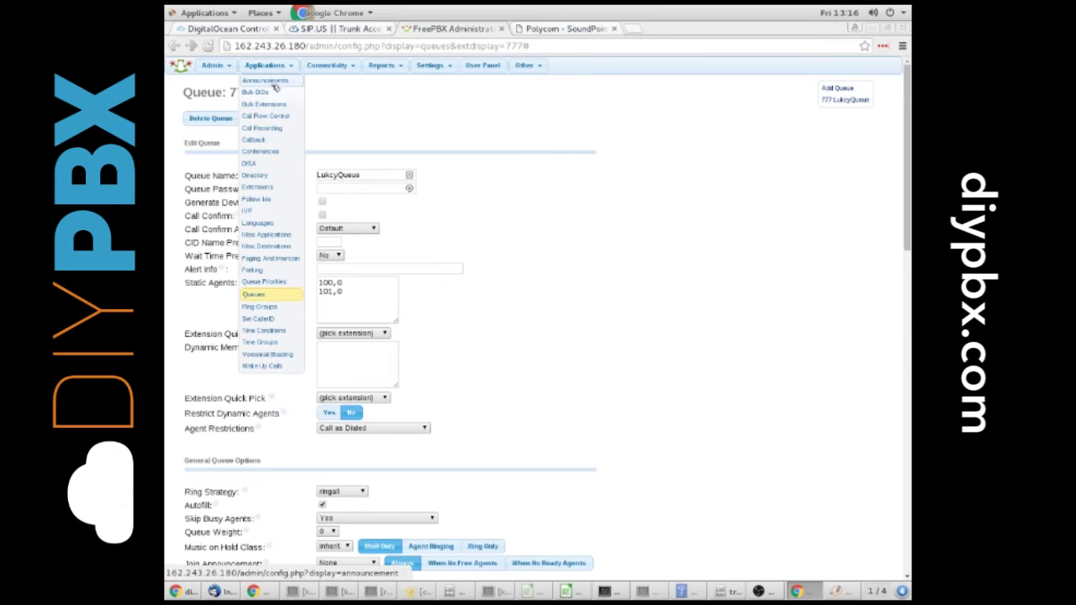
pyautogui.click(257, 211)
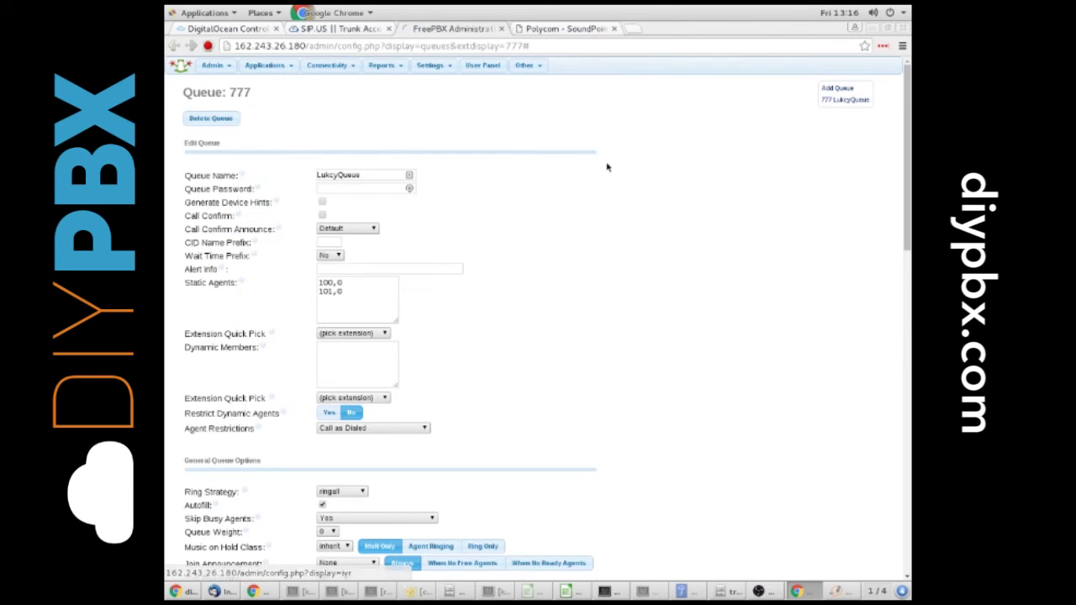
pyautogui.click(865, 99)
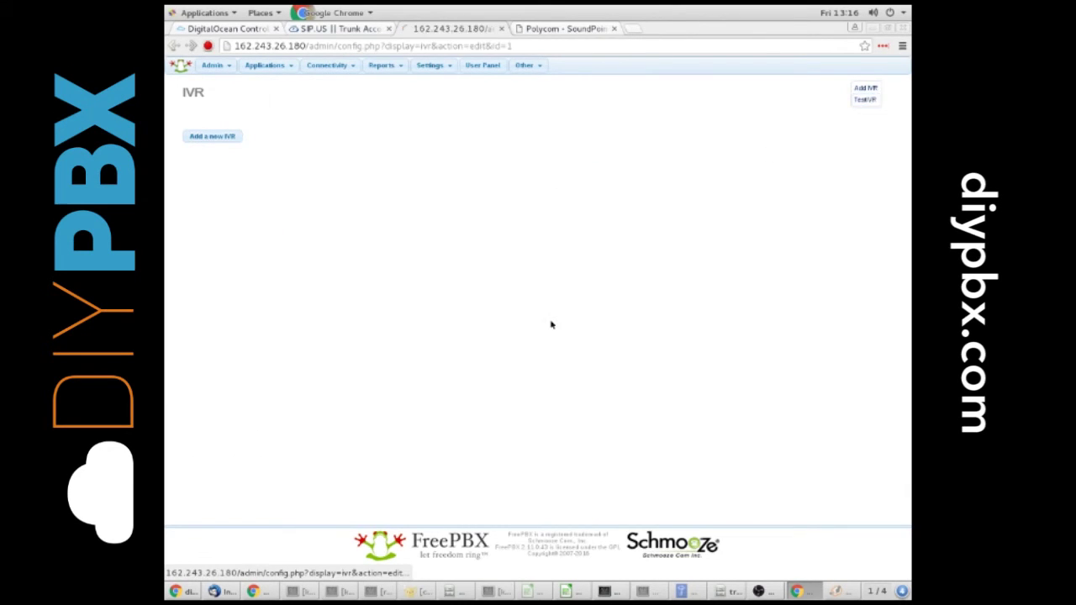
# Step: Set the destination of TestIVR entry 0 to Queues, LukcyQueue <777>, then submit the IVR and apply the configuration
pyautogui.scroll(-2, 288, 496)
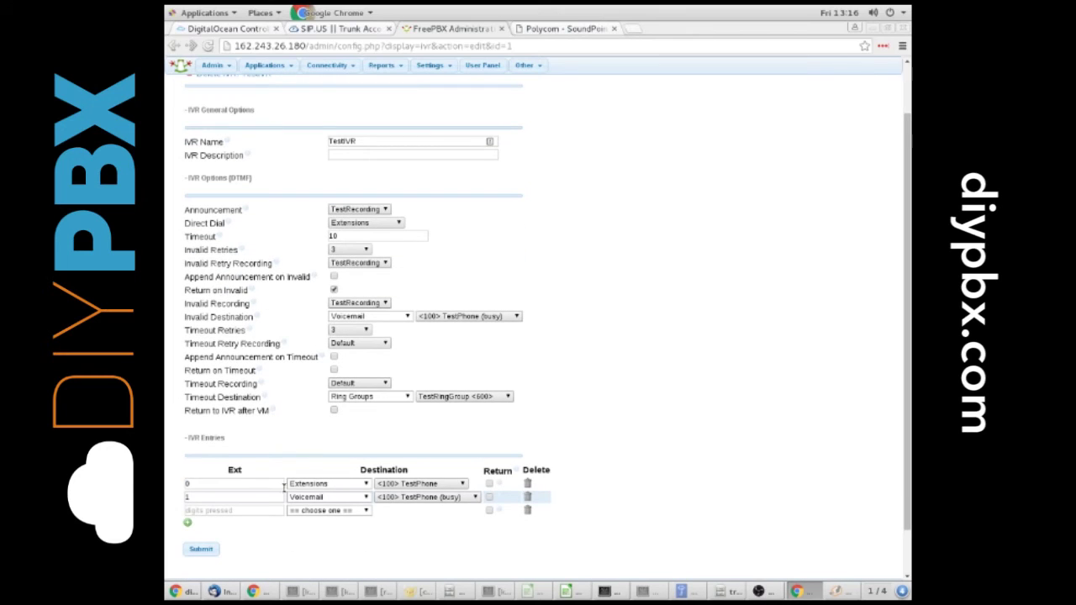
pyautogui.click(342, 485)
pyautogui.click(323, 463)
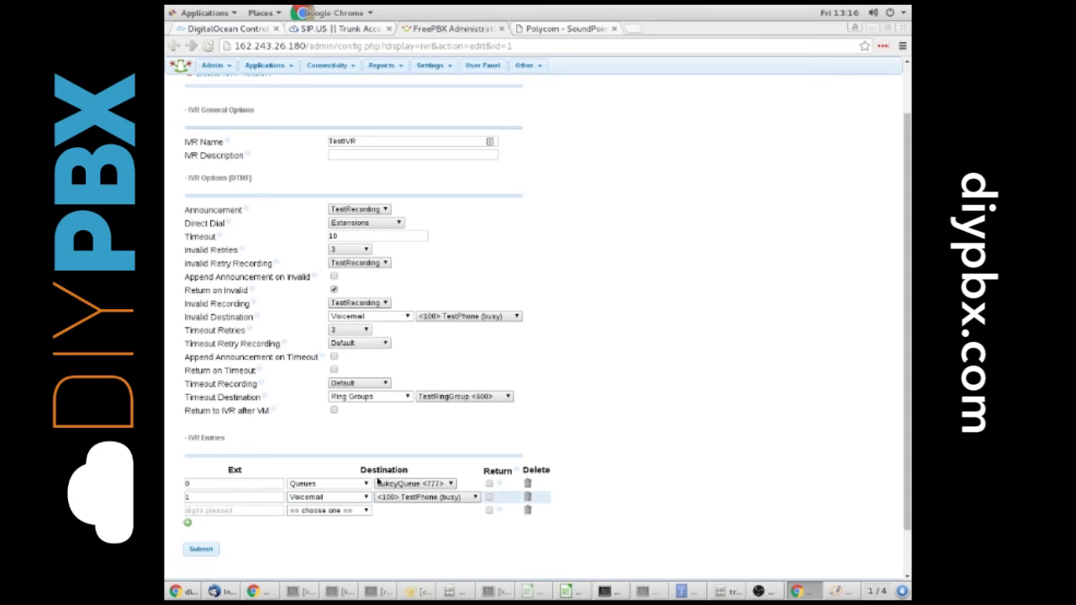
pyautogui.click(202, 549)
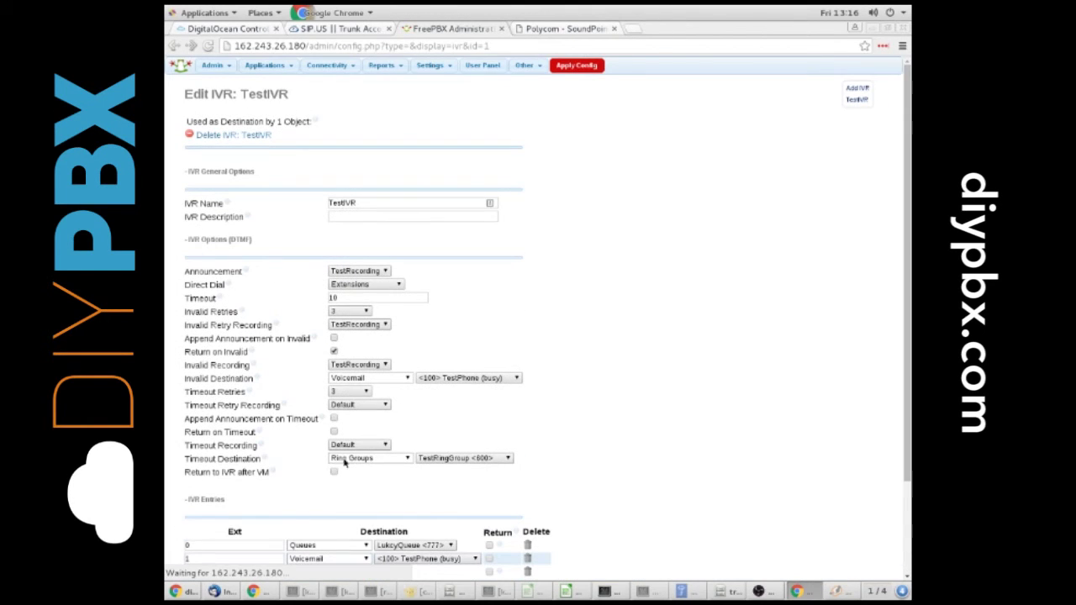
pyautogui.click(571, 66)
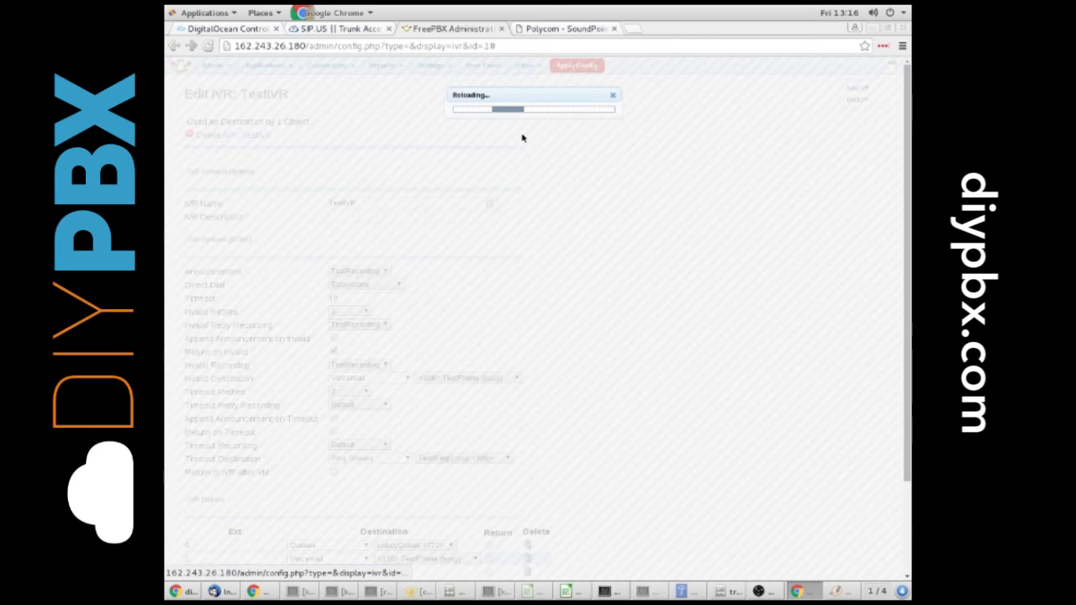